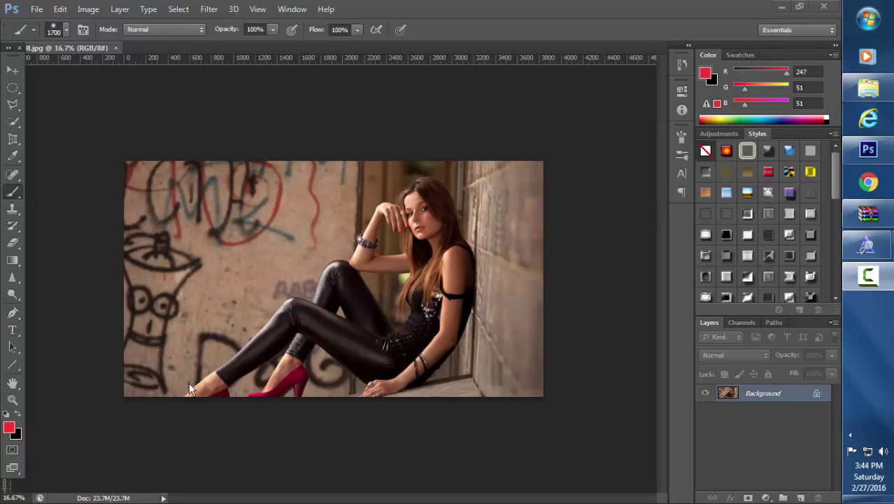
# Convert the locked Background into a regular unlocked layer named Layer 0.
pyautogui.click(760, 396)
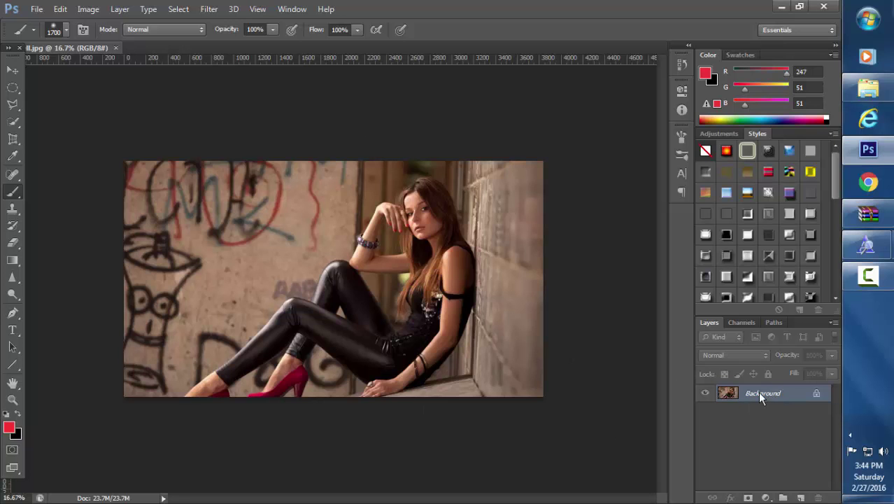
pyautogui.doubleClick(760, 395)
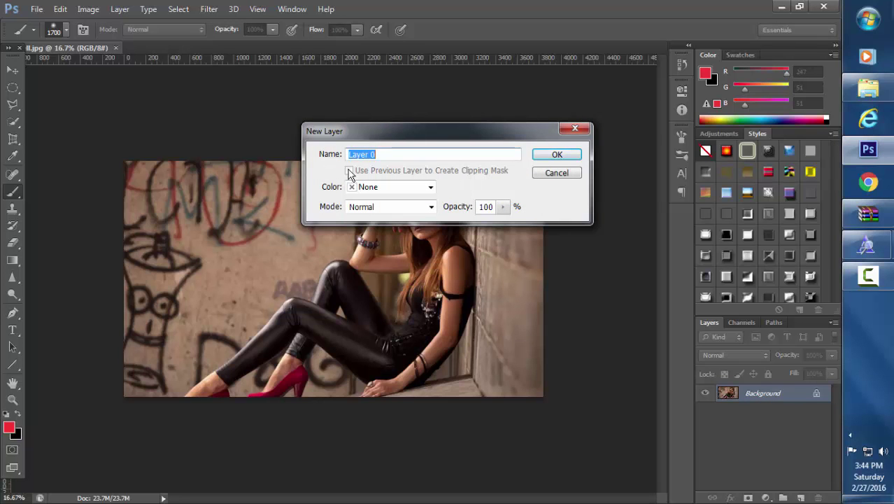
pyautogui.click(556, 154)
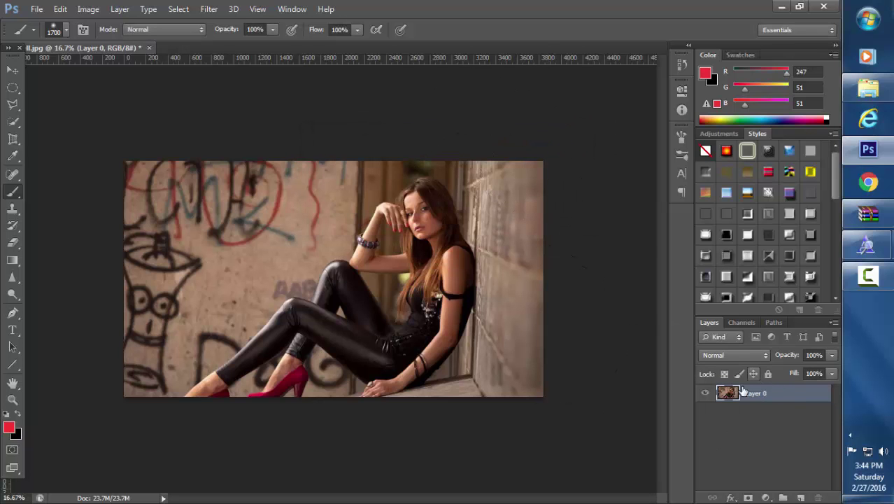
# Apply a Lens Correction vignette with Amount -100 to darken the photo's corners.
pyautogui.click(209, 9)
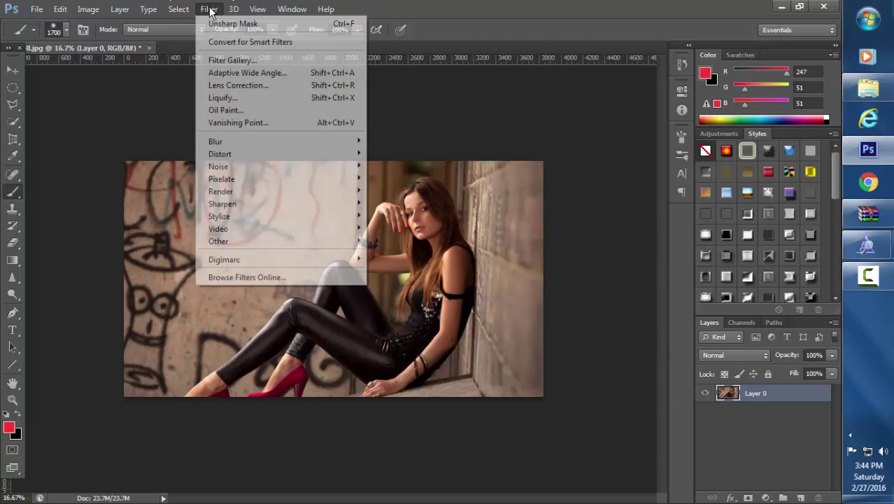
pyautogui.click(233, 84)
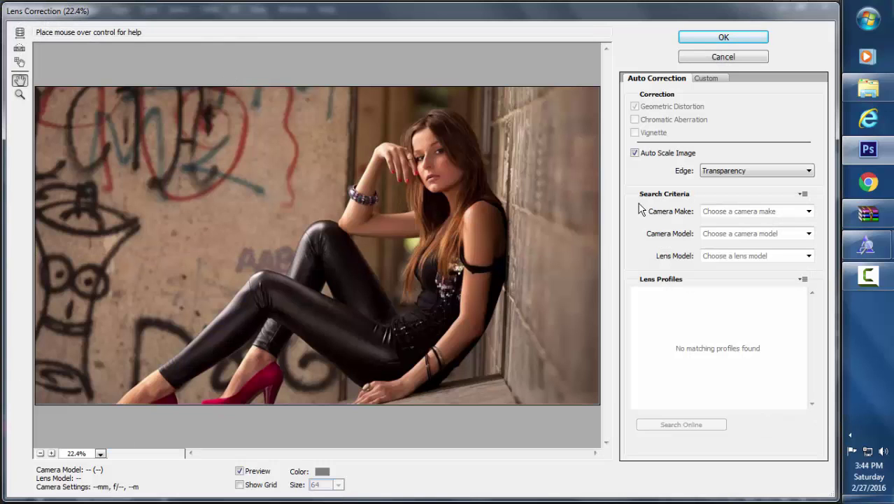
pyautogui.click(708, 79)
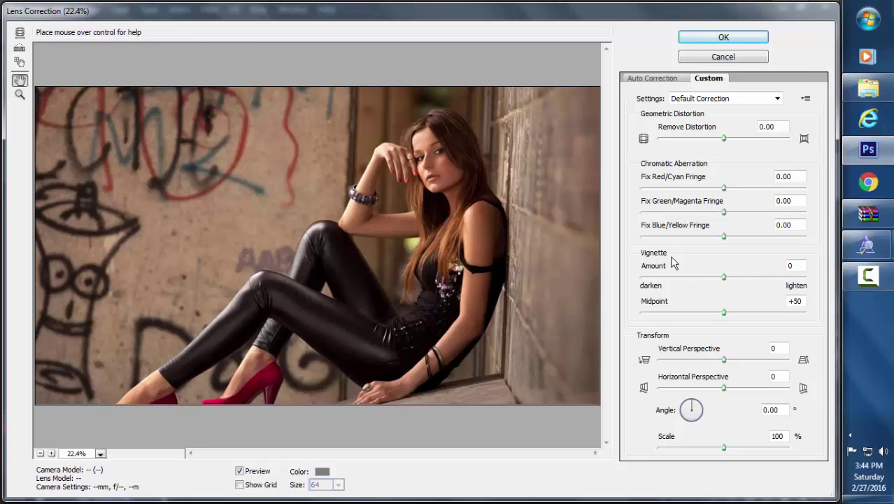
pyautogui.moveTo(724, 277); pyautogui.dragTo(632, 278)
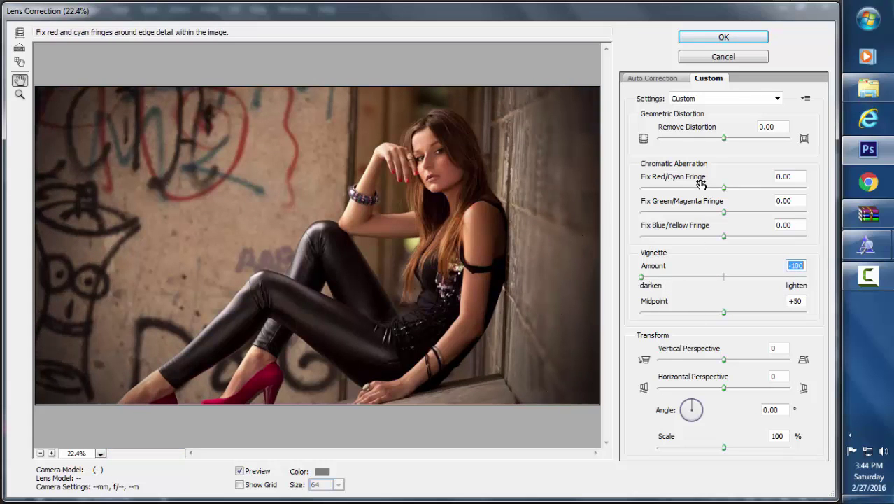
pyautogui.click(710, 39)
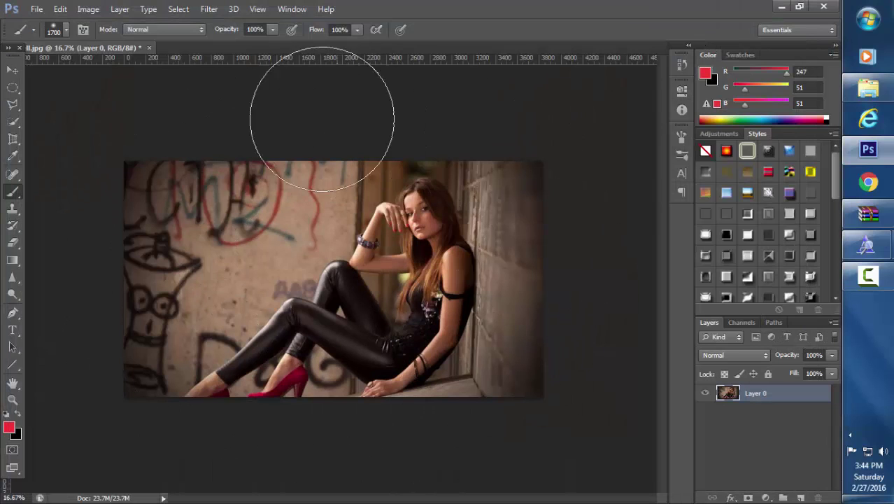
pyautogui.click(12, 69)
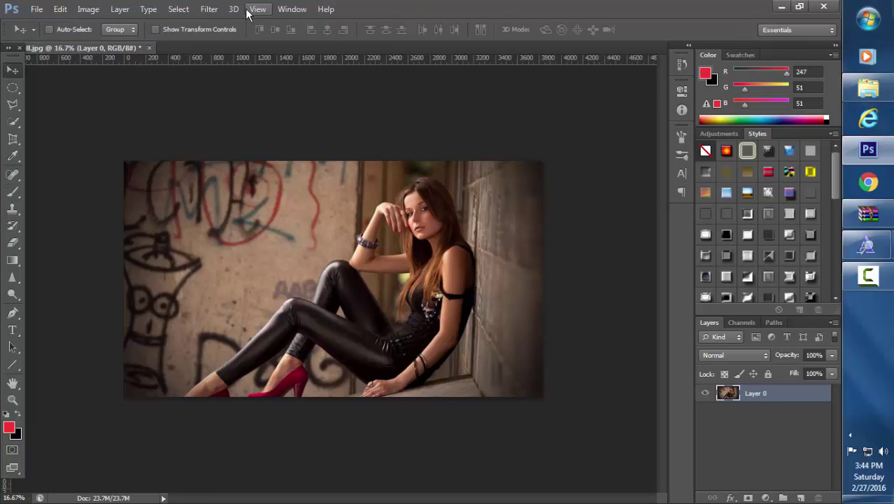
# Open the Filter > Blur > Iris Blur gallery on the photo.
pyautogui.click(208, 9)
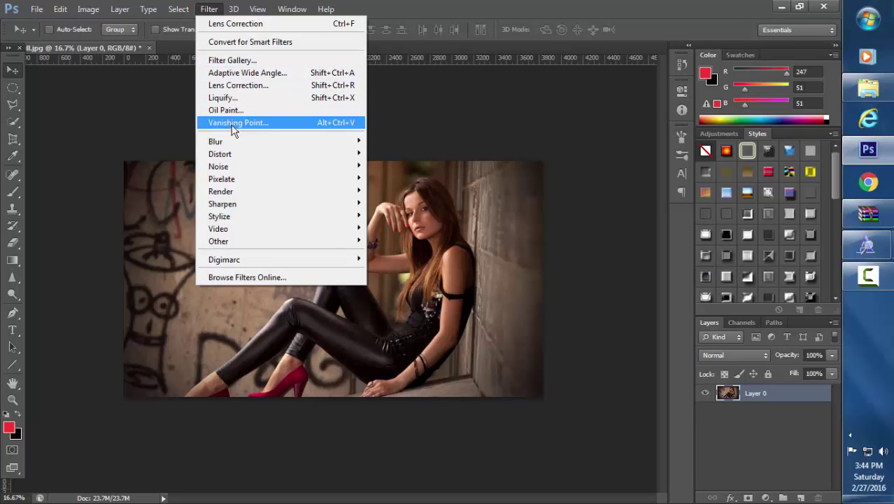
pyautogui.moveTo(215, 142)
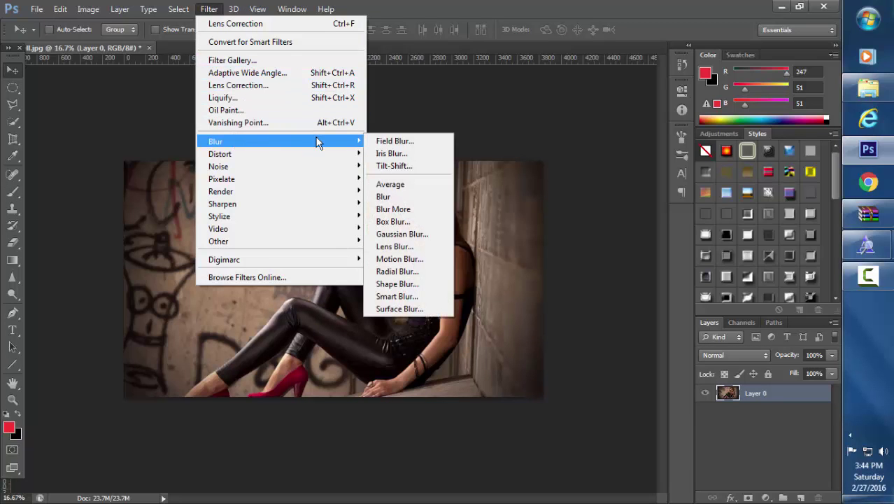
pyautogui.click(388, 154)
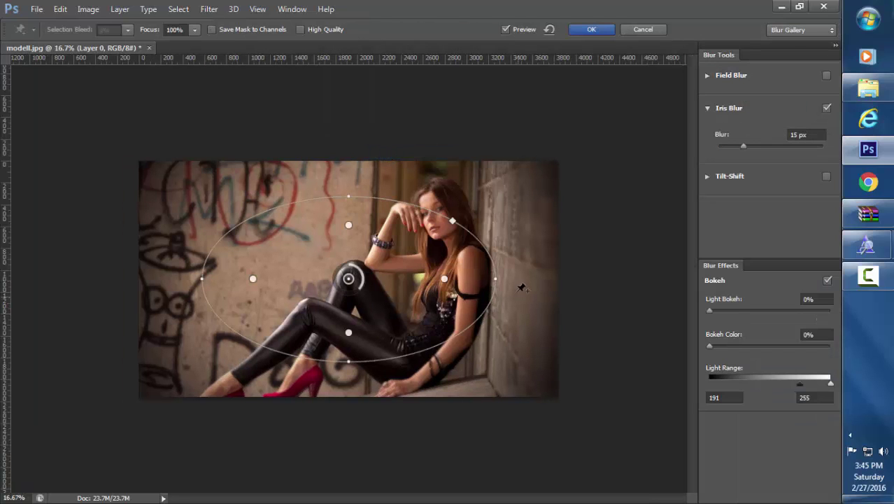
# Rotate and stretch the iris blur ellipse diagonally to cover the woman from head to shoes.
pyautogui.moveTo(501, 271); pyautogui.dragTo(482, 204)
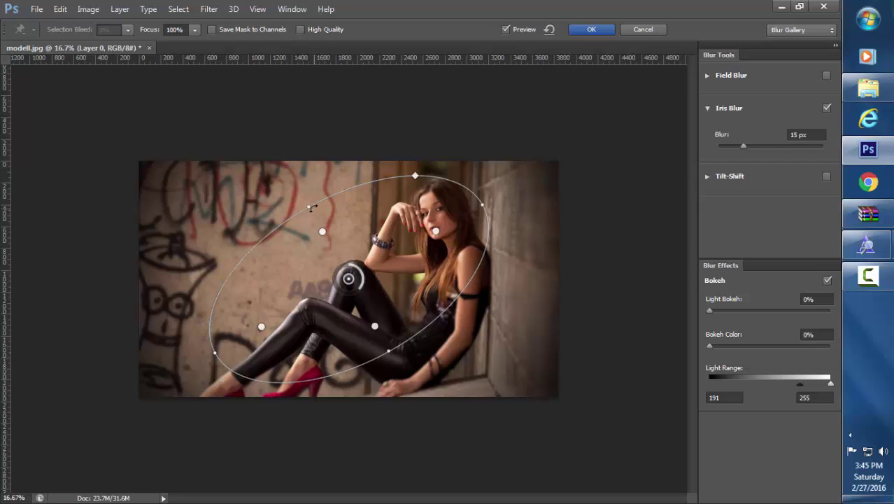
pyautogui.moveTo(312, 204); pyautogui.dragTo(320, 219)
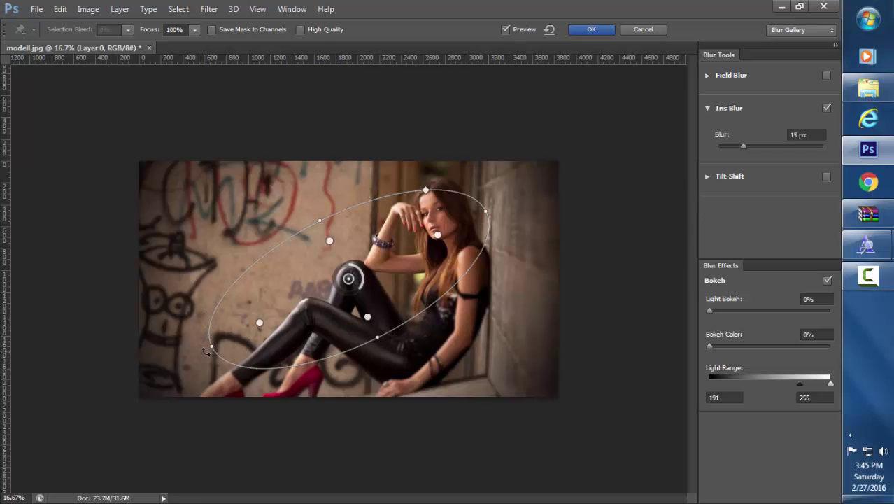
pyautogui.moveTo(207, 356); pyautogui.dragTo(191, 390)
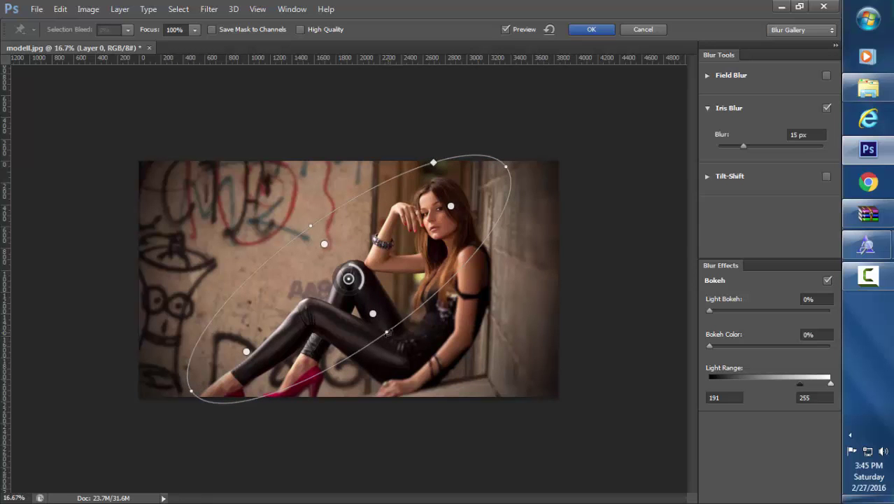
pyautogui.moveTo(386, 331); pyautogui.dragTo(401, 343)
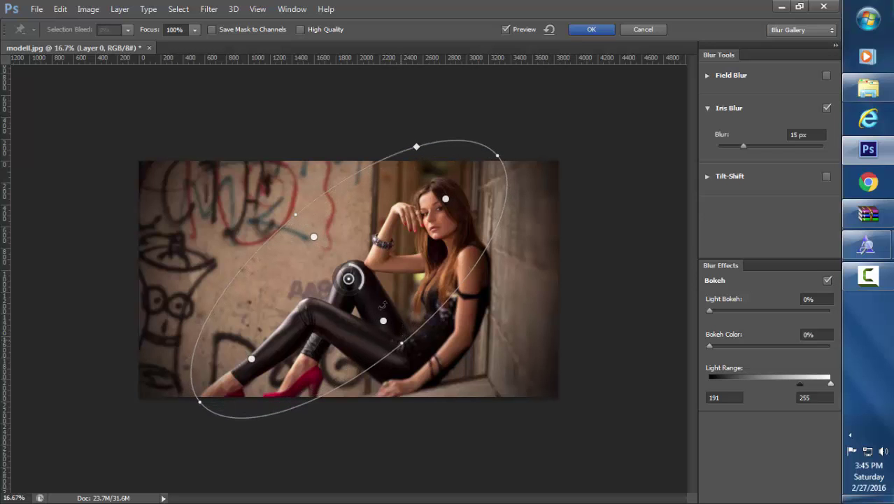
pyautogui.moveTo(295, 215); pyautogui.dragTo(312, 233)
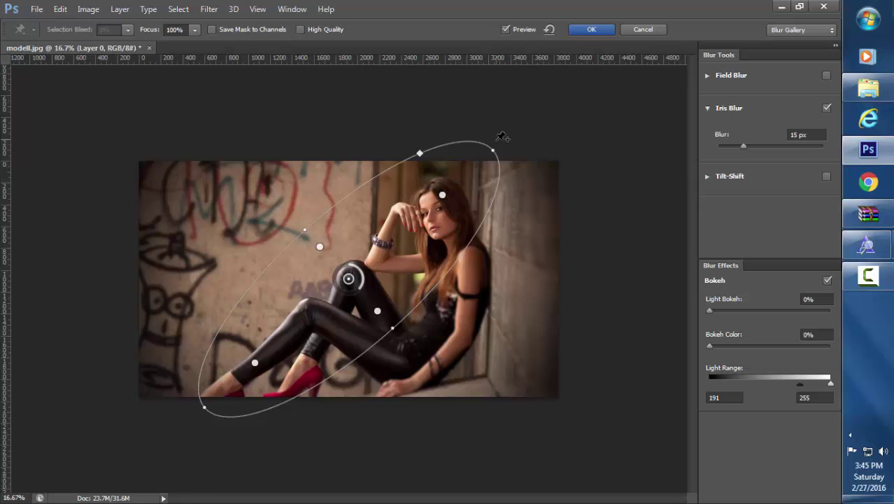
pyautogui.moveTo(494, 149); pyautogui.dragTo(500, 175)
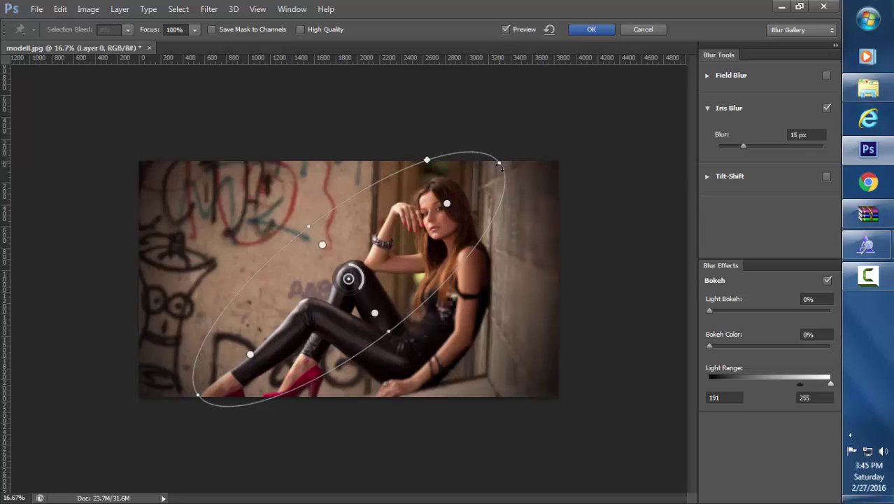
pyautogui.moveTo(500, 175); pyautogui.dragTo(499, 173)
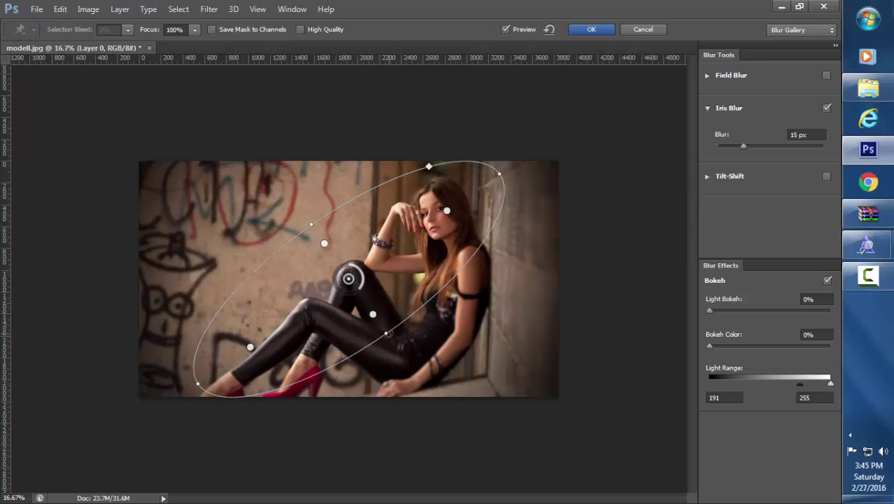
pyautogui.moveTo(389, 333); pyautogui.dragTo(393, 350)
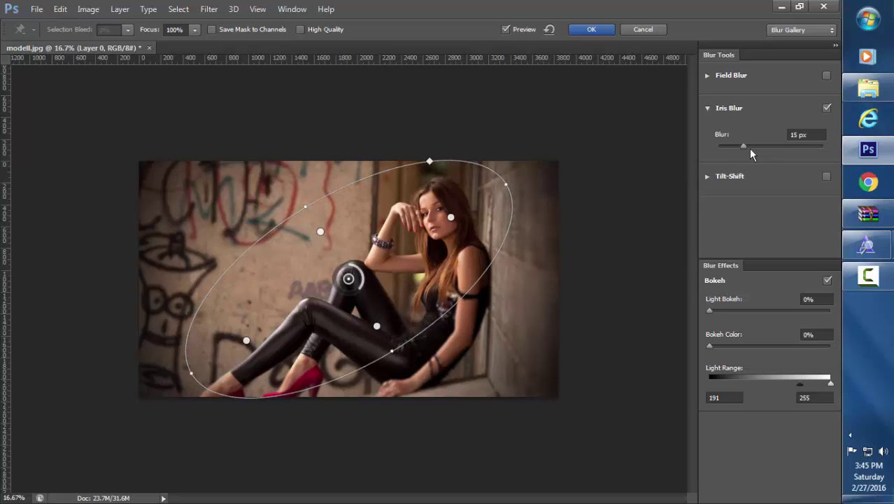
# Lower the Iris Blur strength from 15 px to 5 px and apply it.
pyautogui.moveTo(744, 154); pyautogui.dragTo(734, 153)
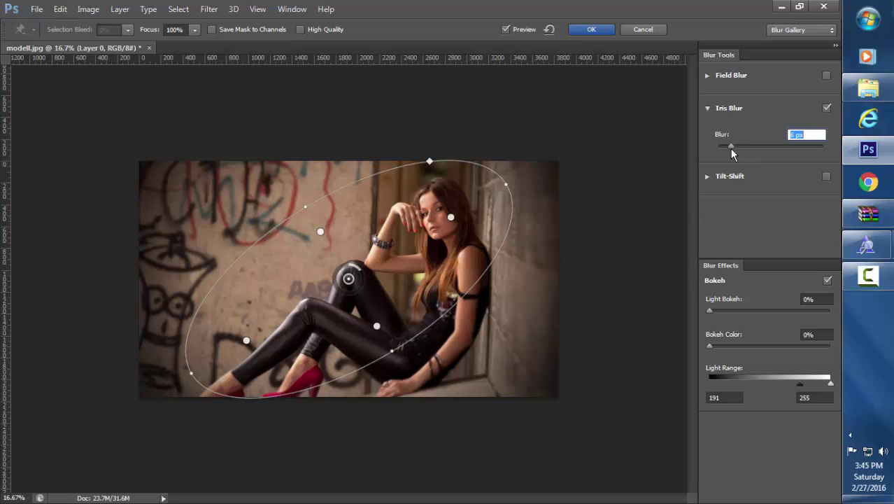
pyautogui.moveTo(729, 153); pyautogui.dragTo(733, 191)
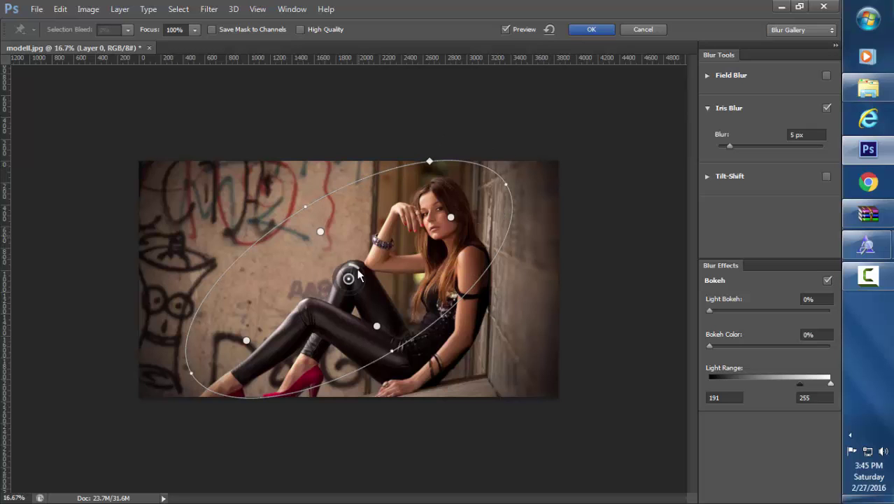
pyautogui.click(592, 30)
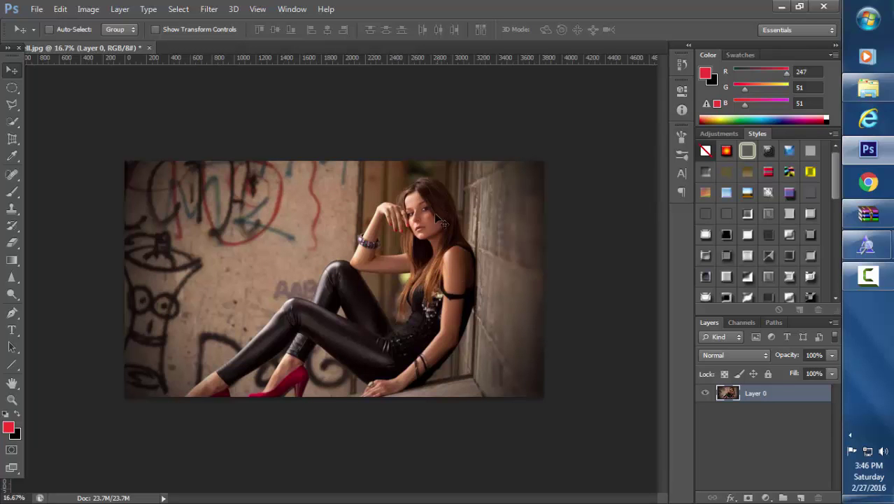
# Convert Layer 0 into a smart object.
pyautogui.rightClick(783, 394)
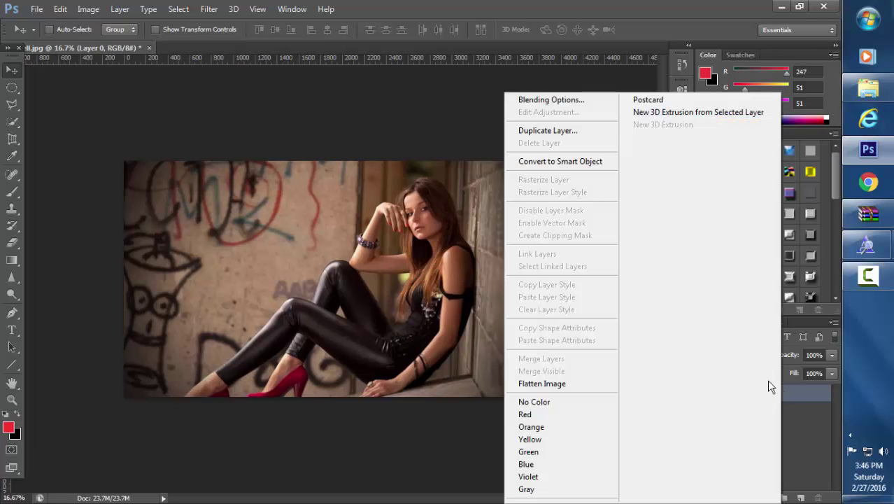
pyautogui.click(571, 161)
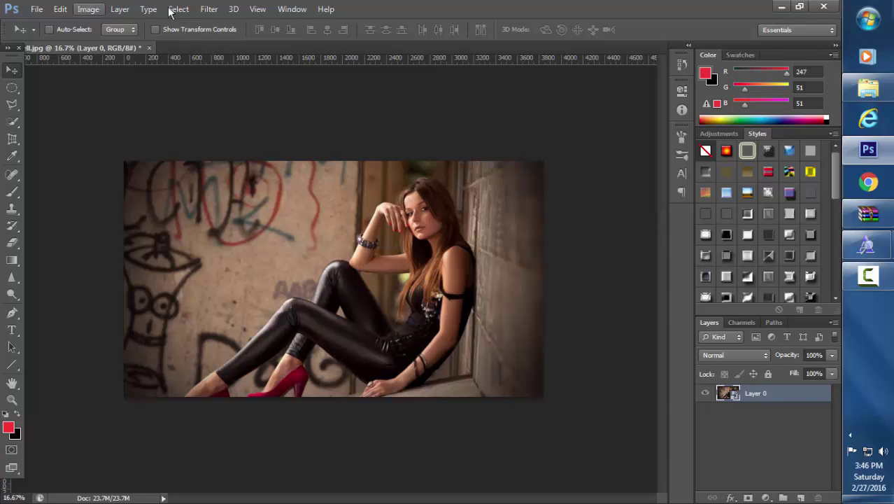
pyautogui.click(208, 9)
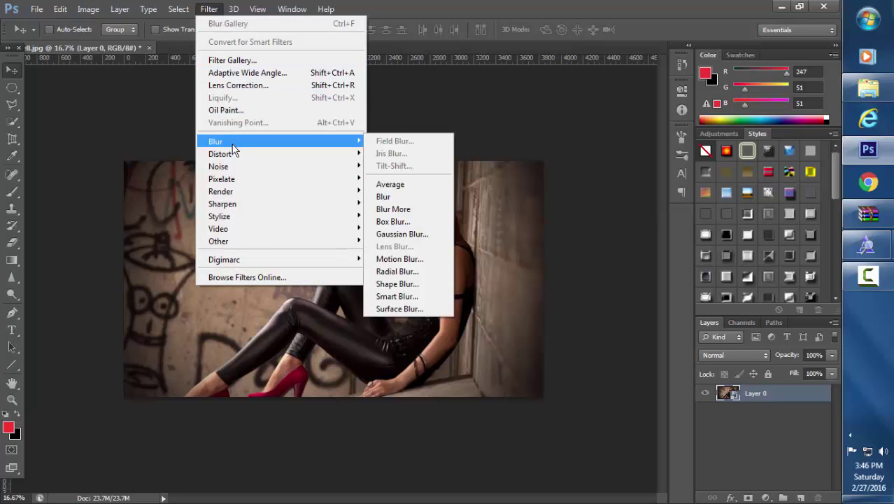
pyautogui.moveTo(222, 204)
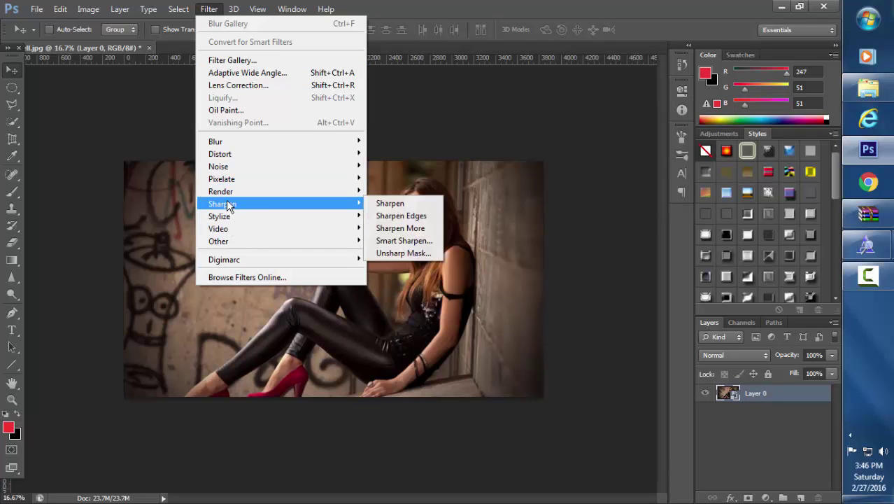
# Apply an Unsharp Mask smart filter with Amount 70%, Radius 2.0 px, Threshold 0.
pyautogui.click(411, 254)
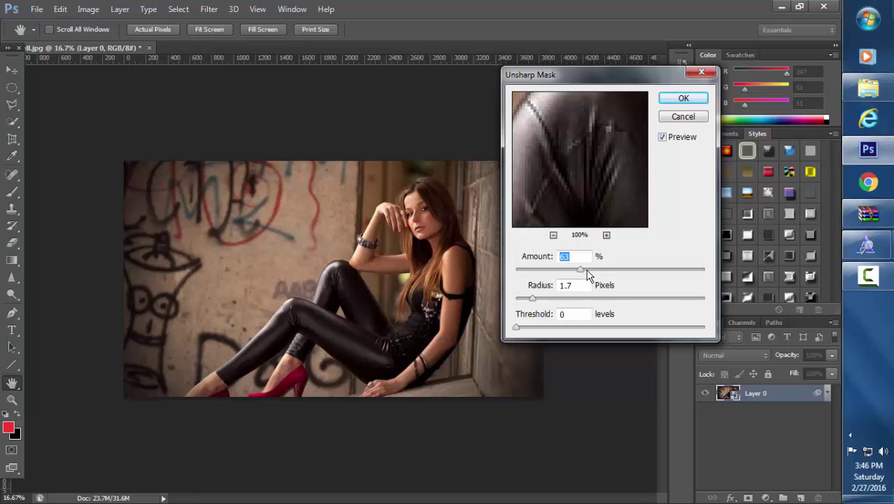
pyautogui.moveTo(581, 273); pyautogui.dragTo(589, 273)
pyautogui.moveTo(539, 298); pyautogui.dragTo(534, 298)
pyautogui.click(535, 300)
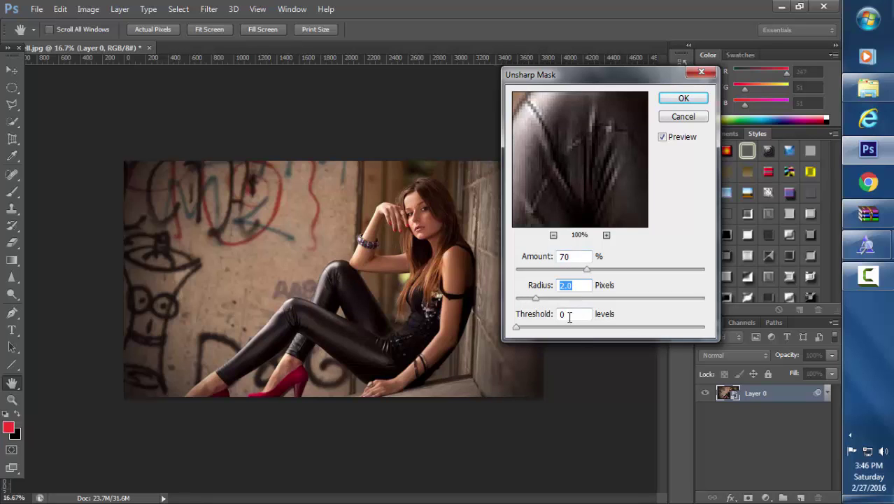
pyautogui.click(683, 99)
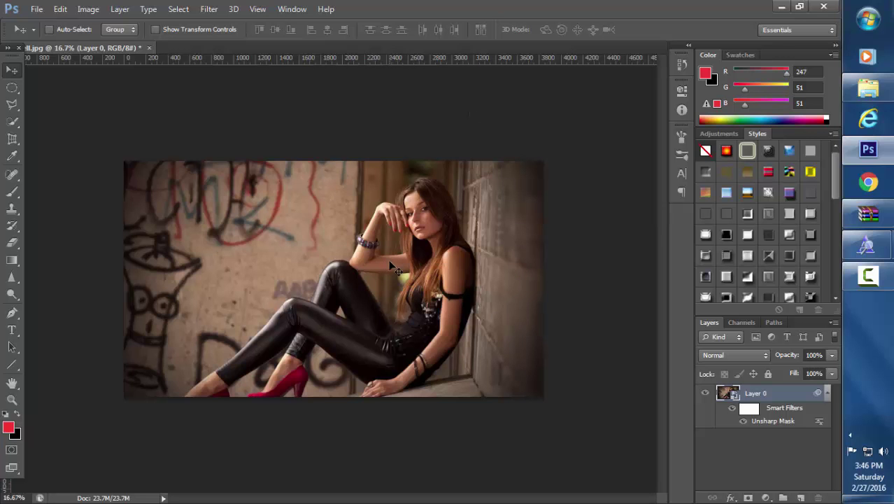
# Add a Color Lookup adjustment layer using the filmstock_50.3dl 3DLUT file.
pyautogui.keyDown('alt'); pyautogui.scroll(1, 390, 266); pyautogui.keyUp('alt')
pyautogui.keyDown('alt'); pyautogui.scroll(2, 389, 265); pyautogui.keyUp('alt')
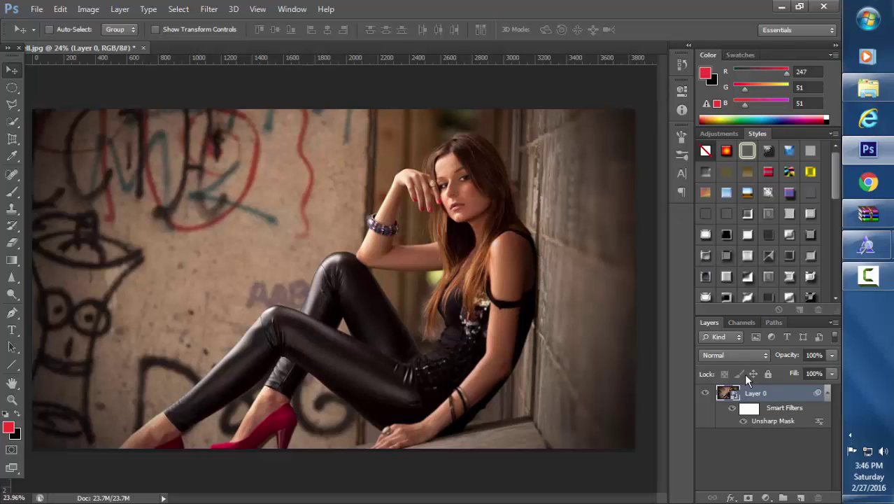
pyautogui.click(766, 497)
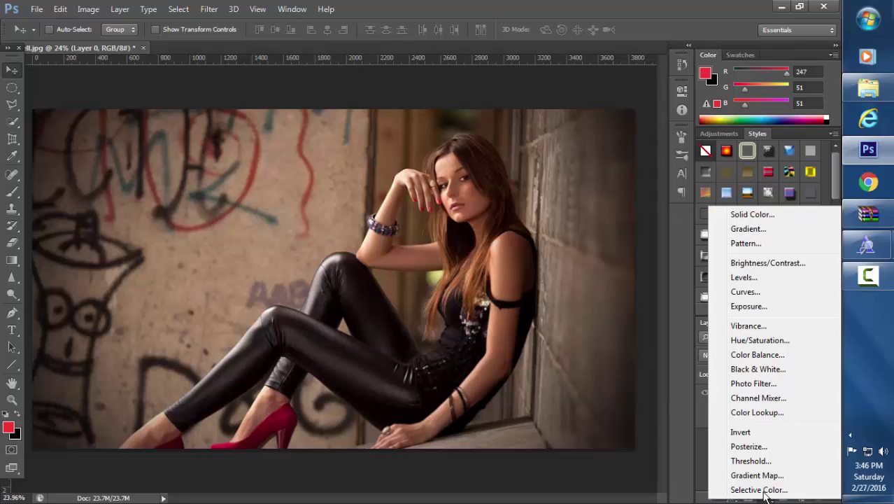
pyautogui.click(757, 413)
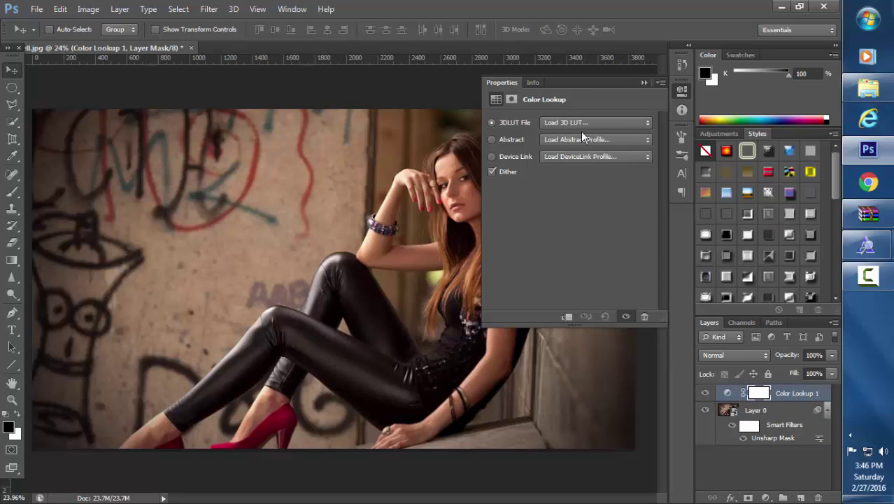
pyautogui.click(581, 121)
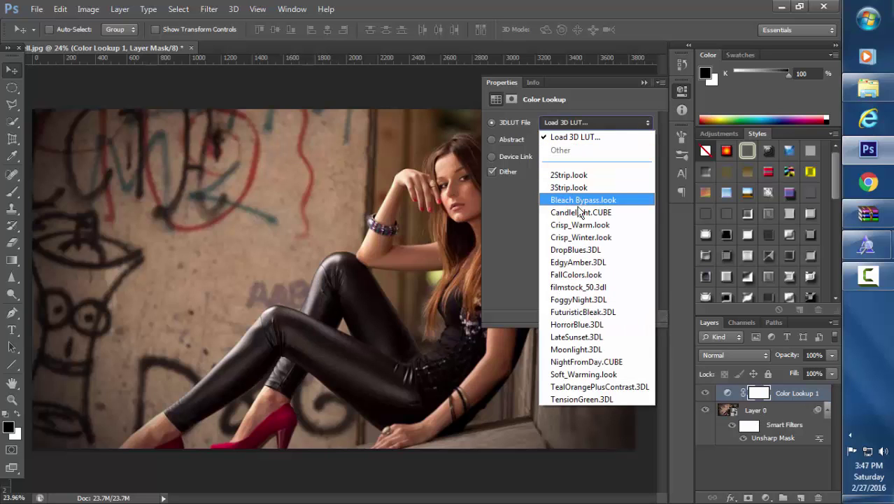
pyautogui.click(582, 288)
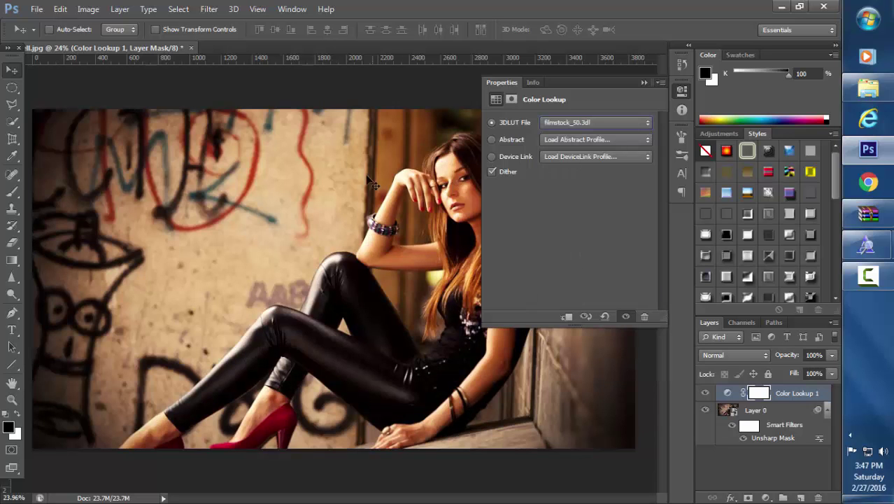
pyautogui.click(644, 82)
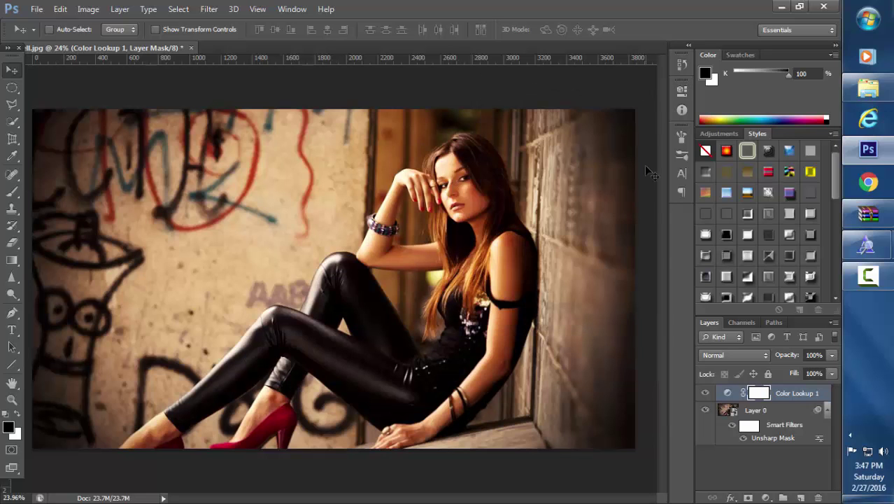
# Add a Photo Filter adjustment layer set to Cooling Filter (82) at 25% density.
pyautogui.click(767, 497)
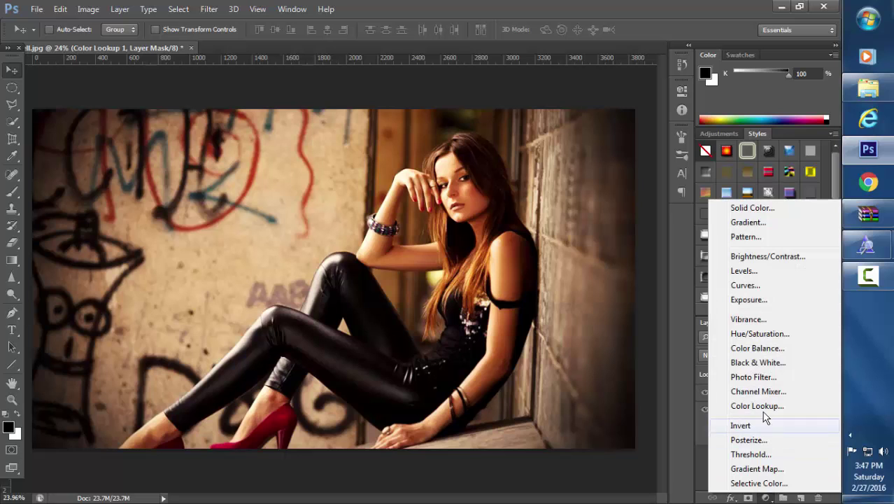
pyautogui.click(754, 377)
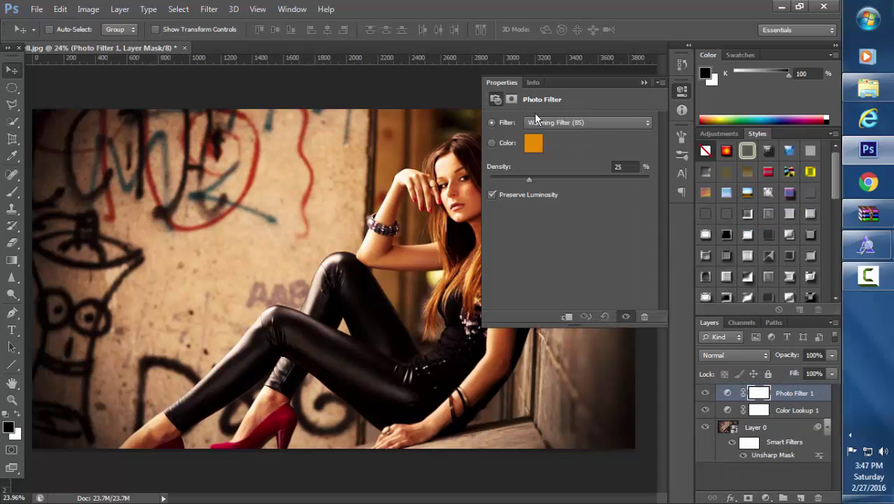
pyautogui.click(578, 124)
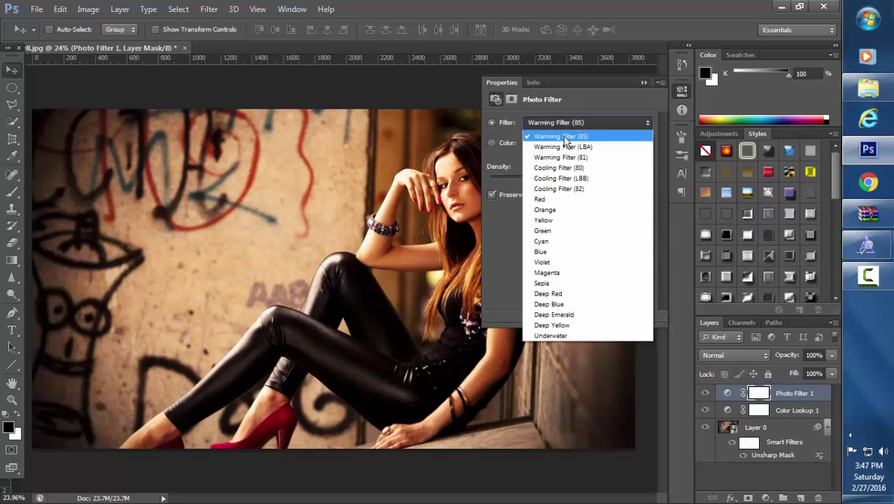
pyautogui.click(567, 190)
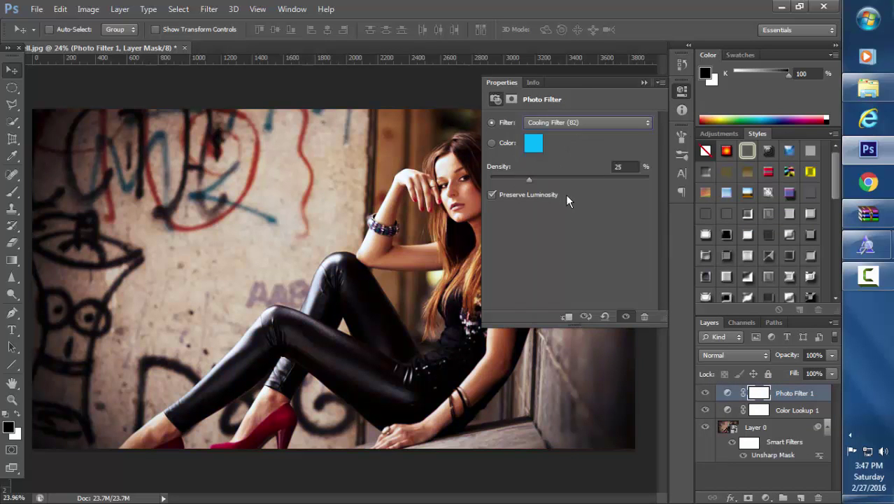
pyautogui.click(644, 82)
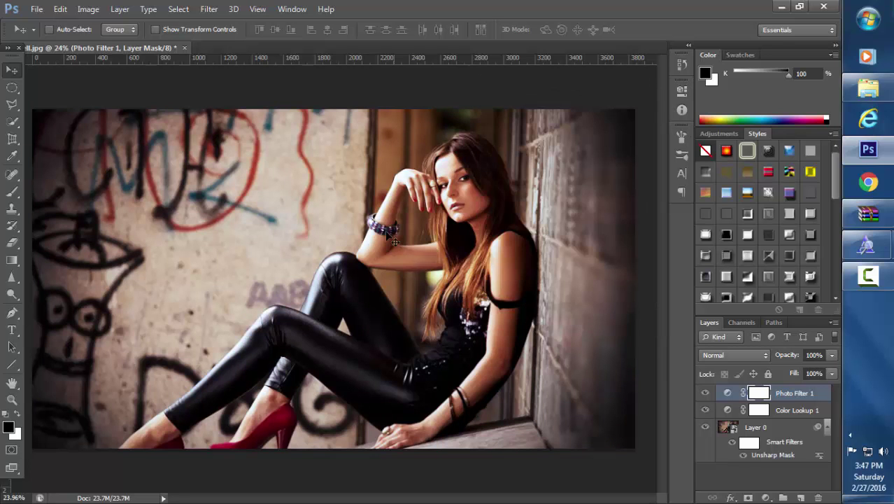
# Add an empty Layer 1 on top with Linear Dodge (Add) blend mode.
pyautogui.click(801, 497)
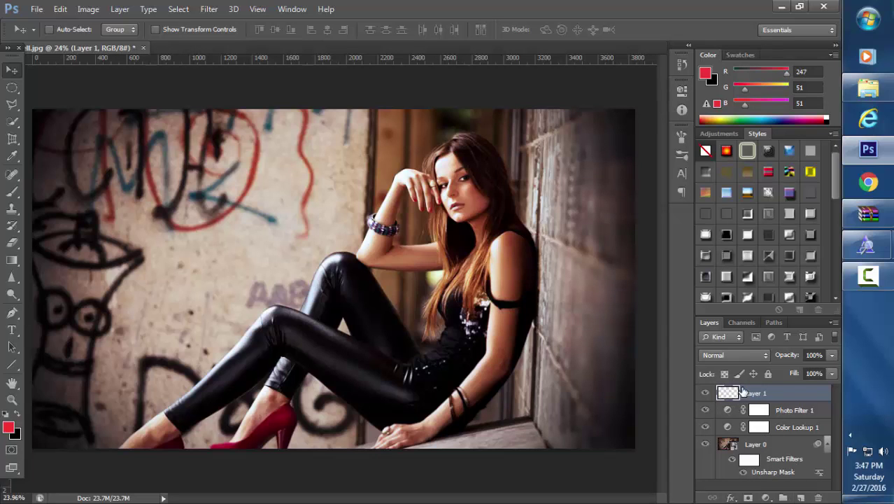
pyautogui.click(729, 356)
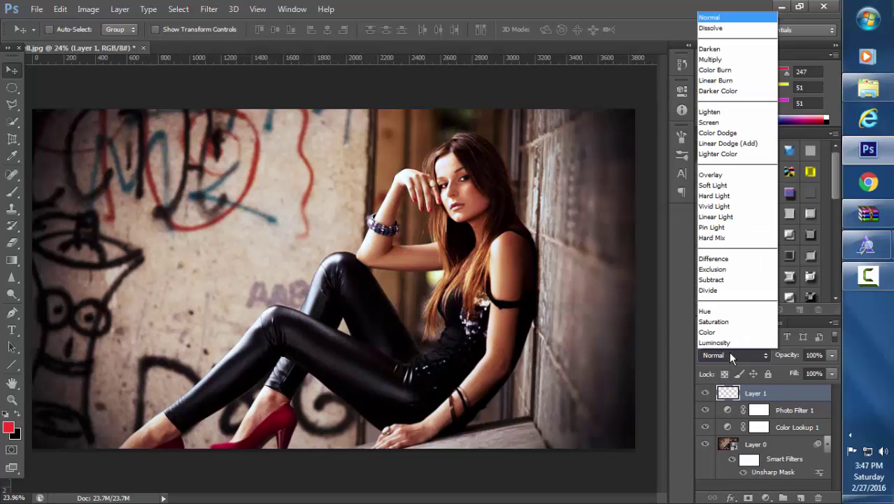
pyautogui.click(726, 143)
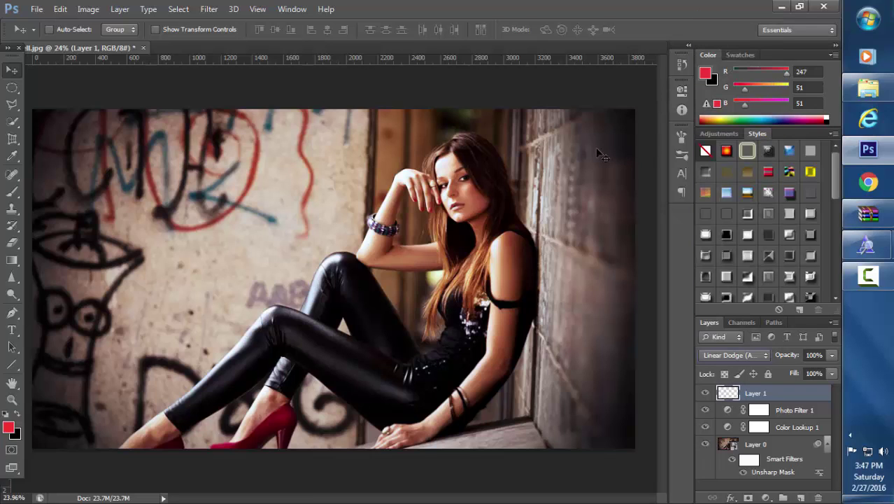
pyautogui.click(12, 191)
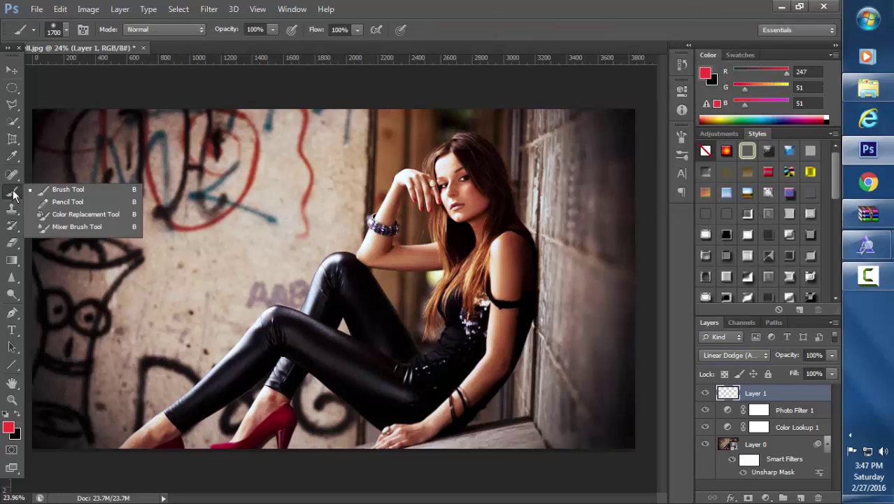
pyautogui.click(44, 200)
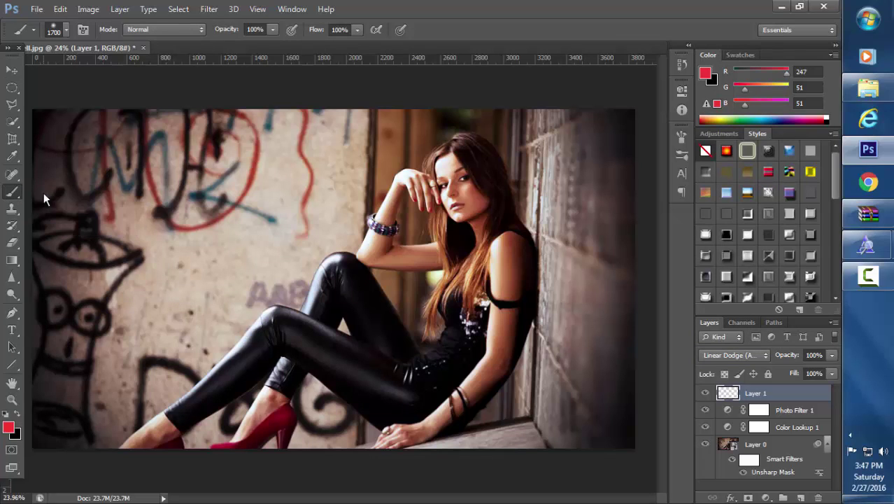
# Keep red as the foreground colour and brush soft strokes across the upper-left wall and down the right wall.
pyautogui.click(8, 427)
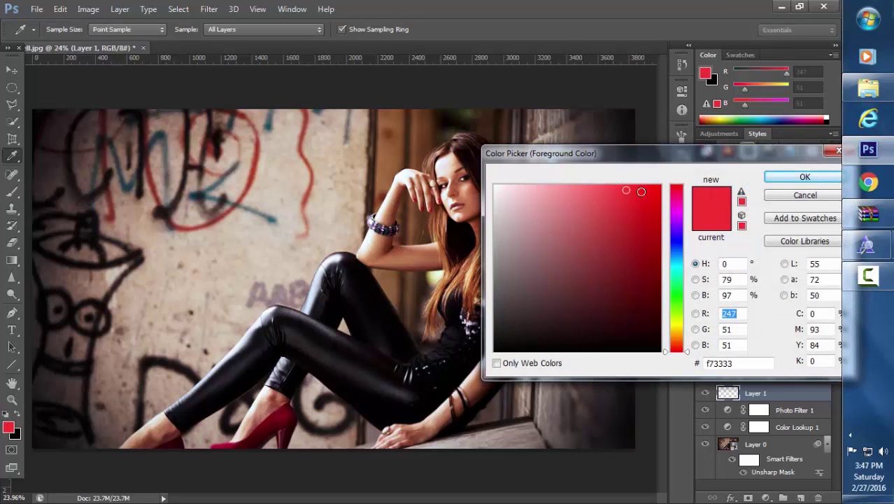
pyautogui.click(804, 177)
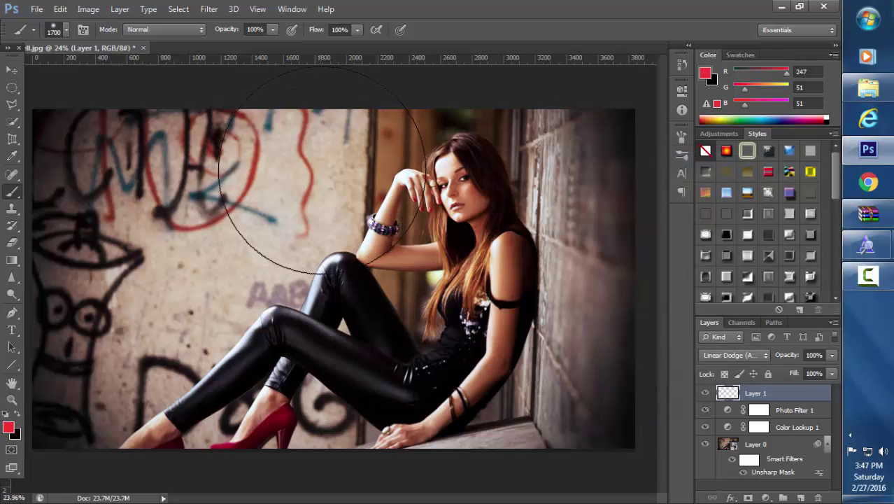
pyautogui.moveTo(294, 209); pyautogui.dragTo(350, 209)
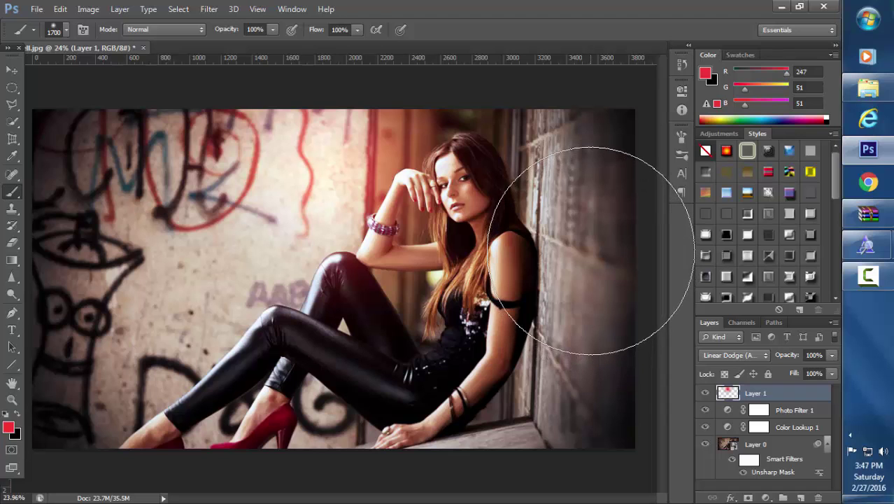
pyautogui.moveTo(598, 275); pyautogui.dragTo(598, 419)
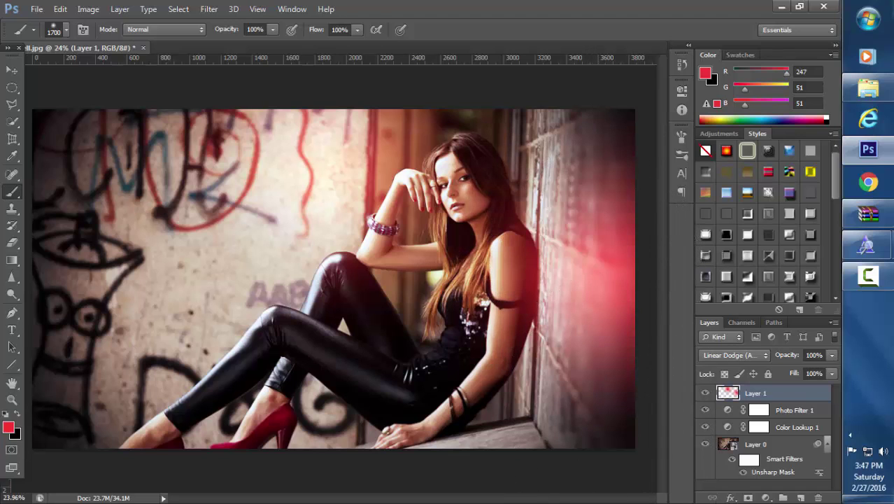